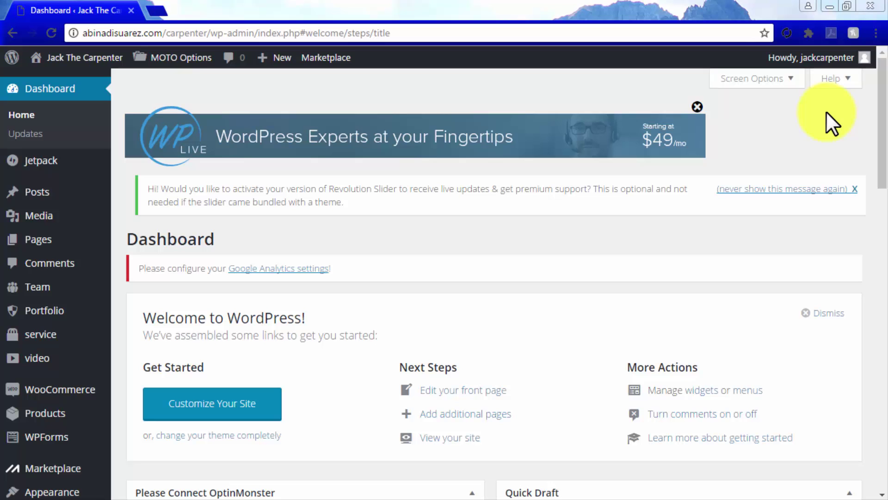
Go to MOTO Options > Contact Setting in the admin sidebar and review its fields
scroll(826, 112, down, 8)
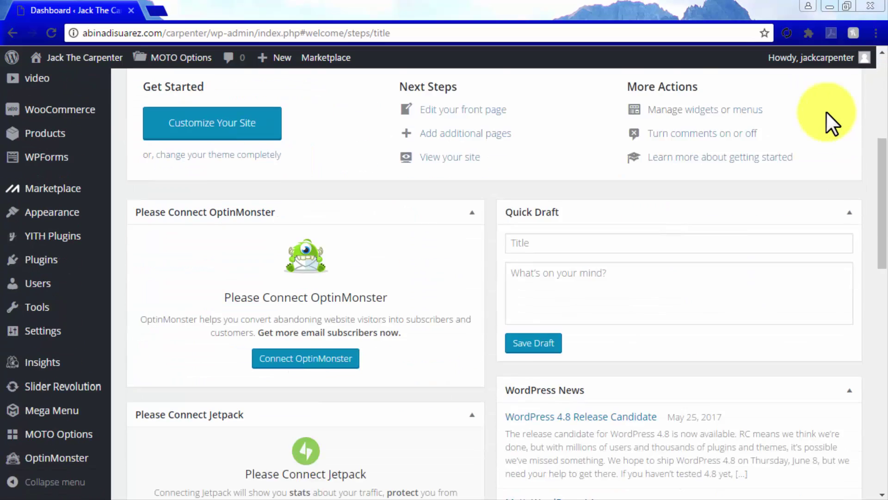
mouse_move(119, 433)
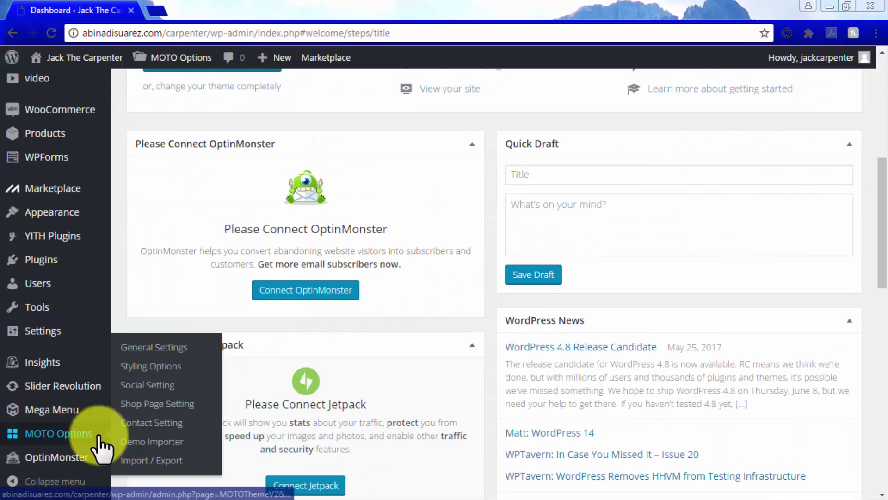
click(122, 424)
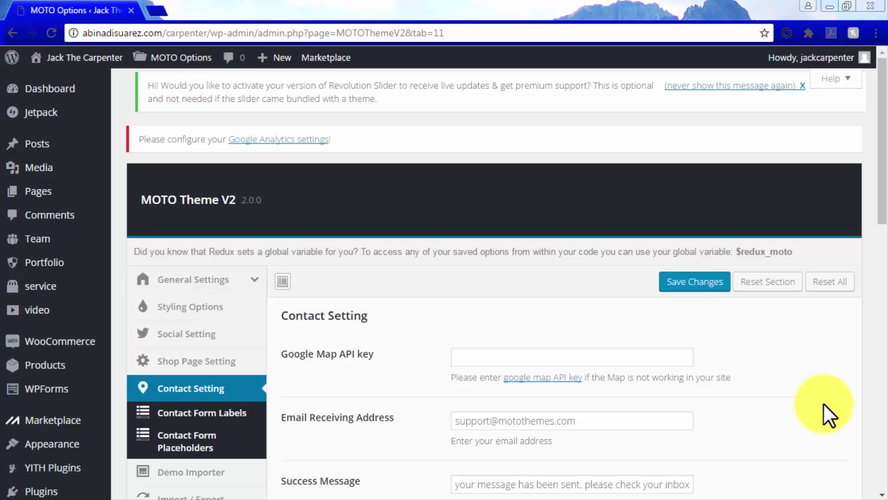
scroll(823, 403, down, 5)
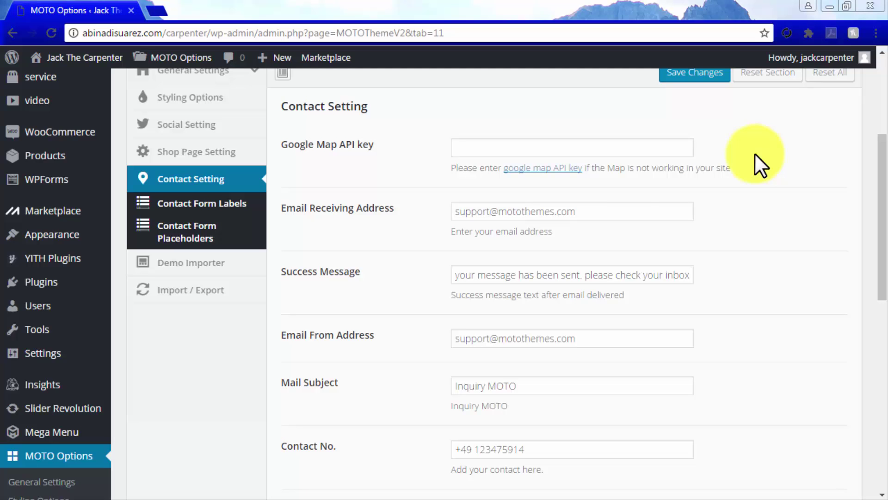
Create a custom-named Google Maps project with the JavaScript API enabled and copy its key
click(554, 170)
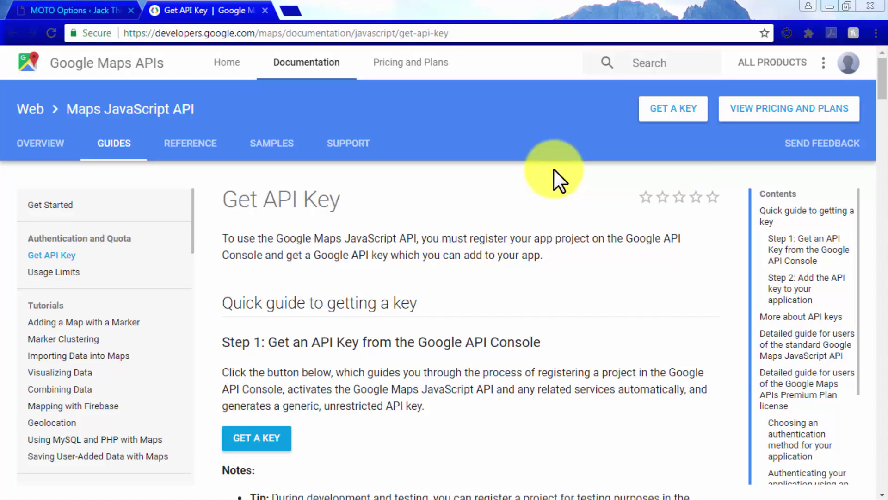
click(651, 115)
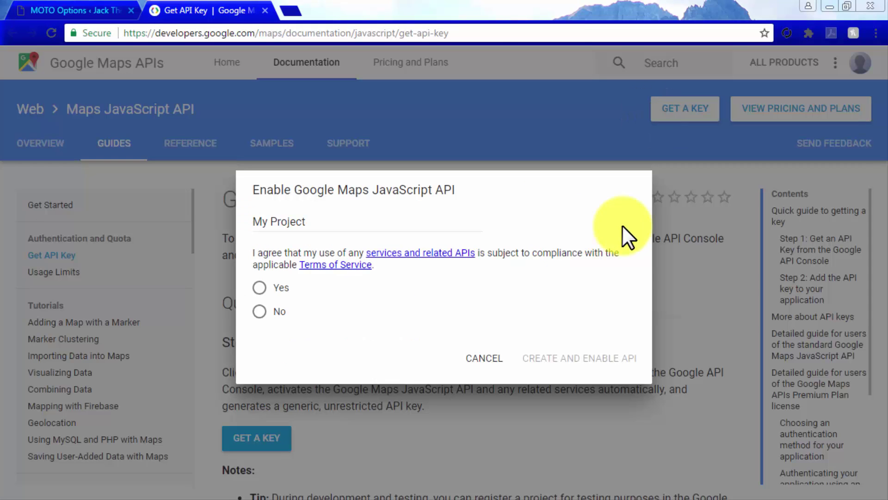
drag(348, 222, 243, 221)
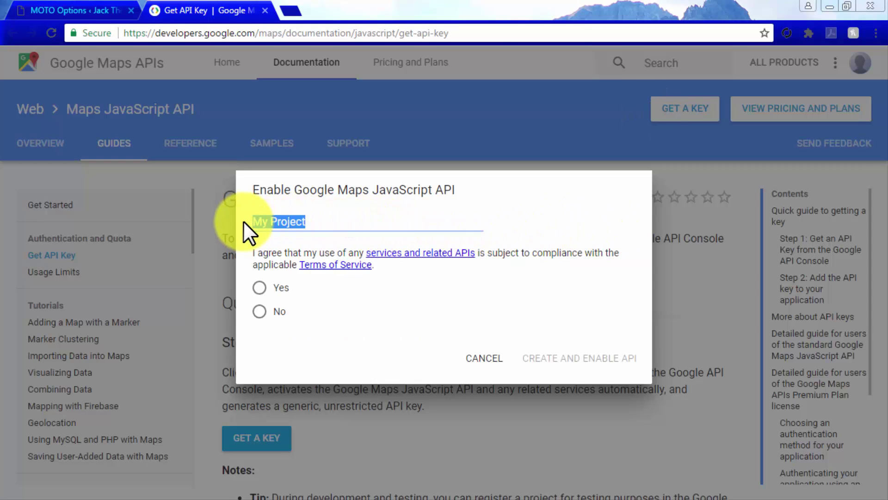
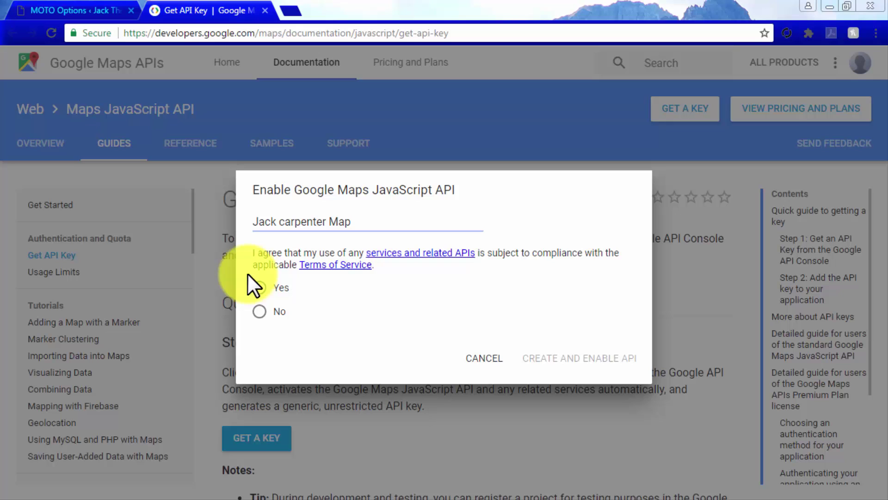
click(258, 287)
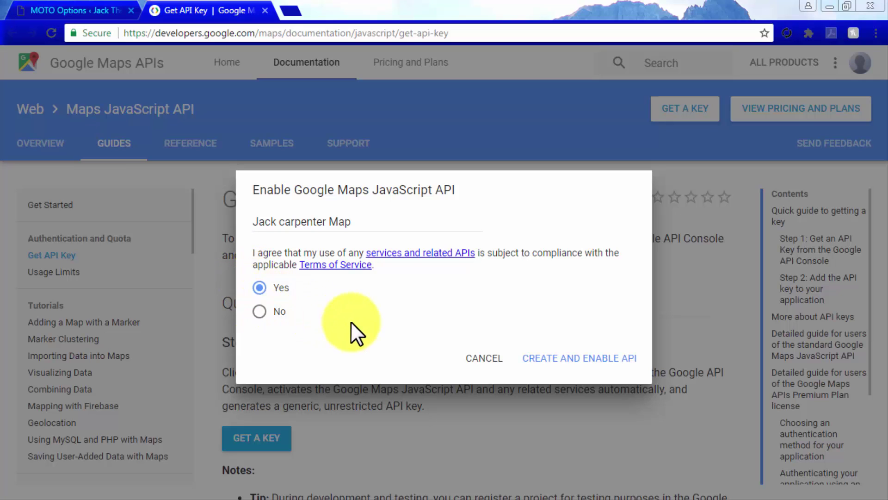
click(573, 355)
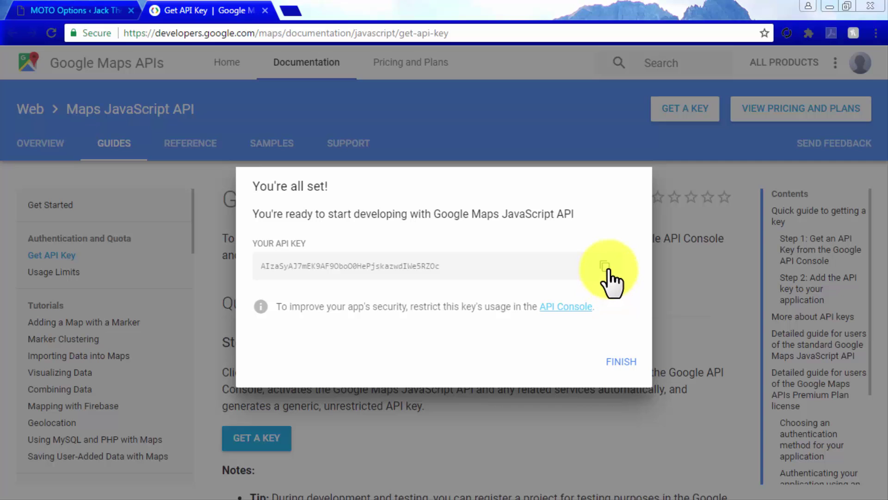
click(606, 268)
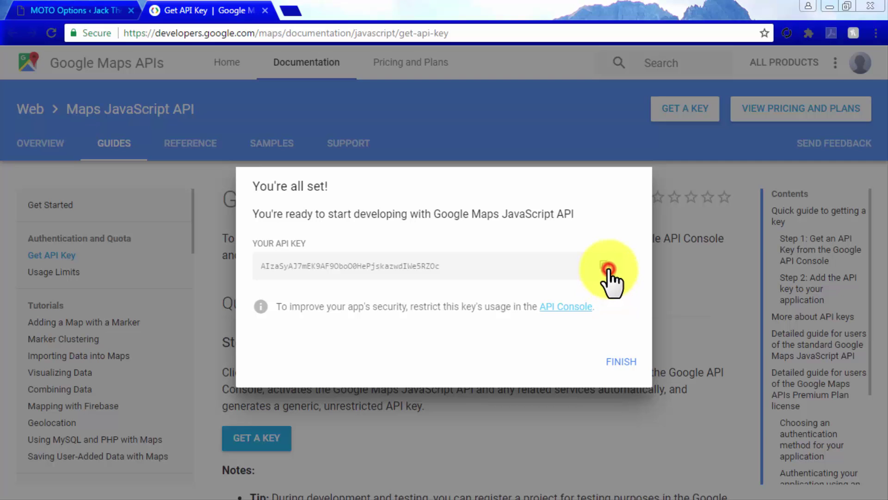
click(618, 360)
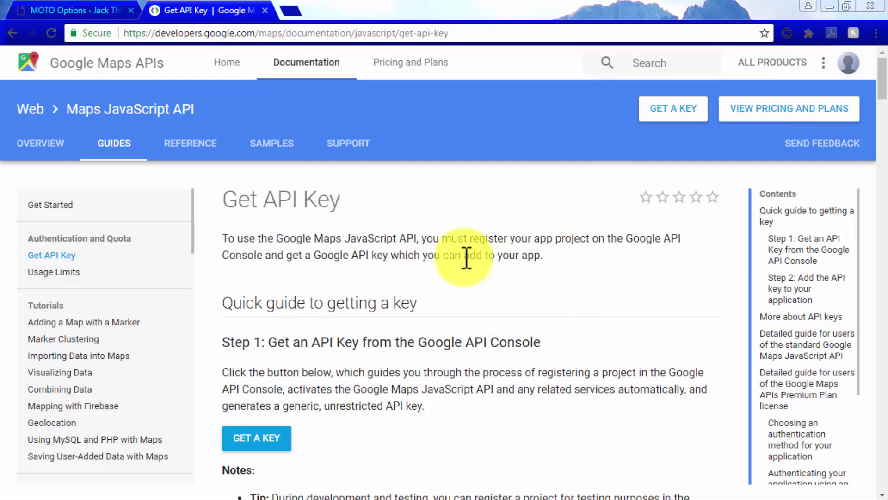
Paste the API key into Google Map API key and point the receiving e-mail at the site's domain
click(89, 9)
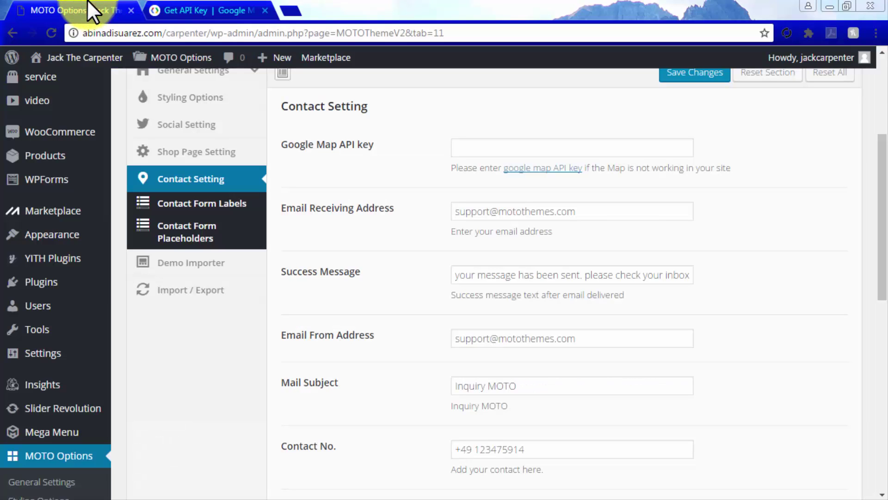
click(489, 146)
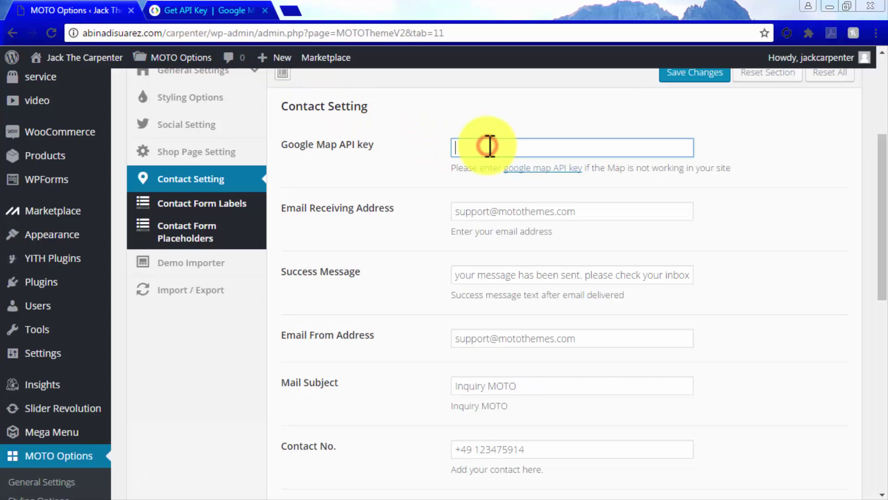
key(ctrl+v)
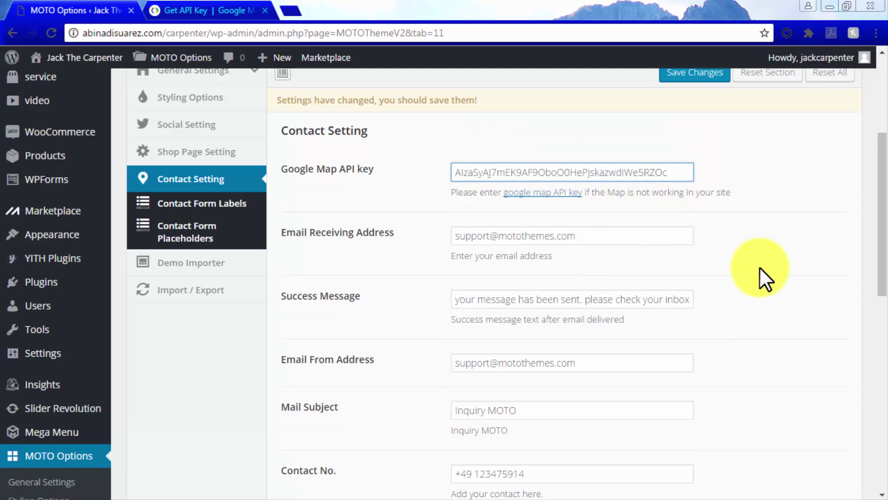
mouse_move(639, 229)
mouse_down()
mouse_move(451, 235)
mouse_move(558, 235)
mouse_up()
click(503, 233)
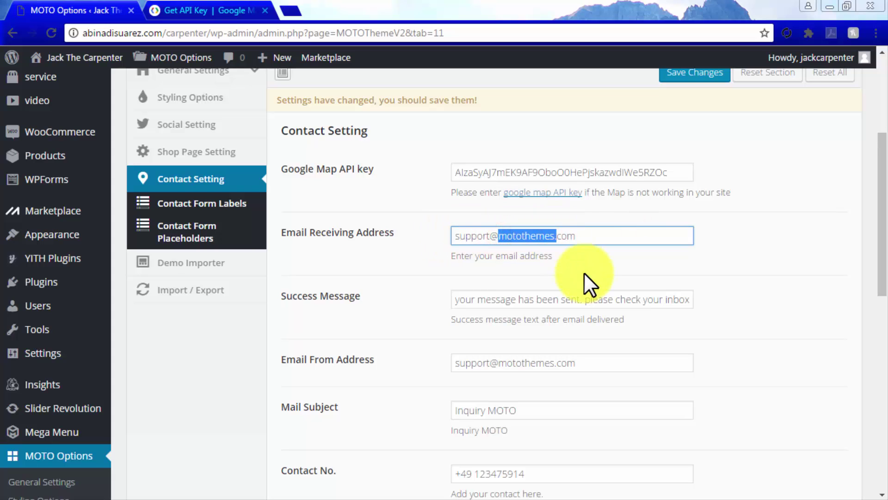
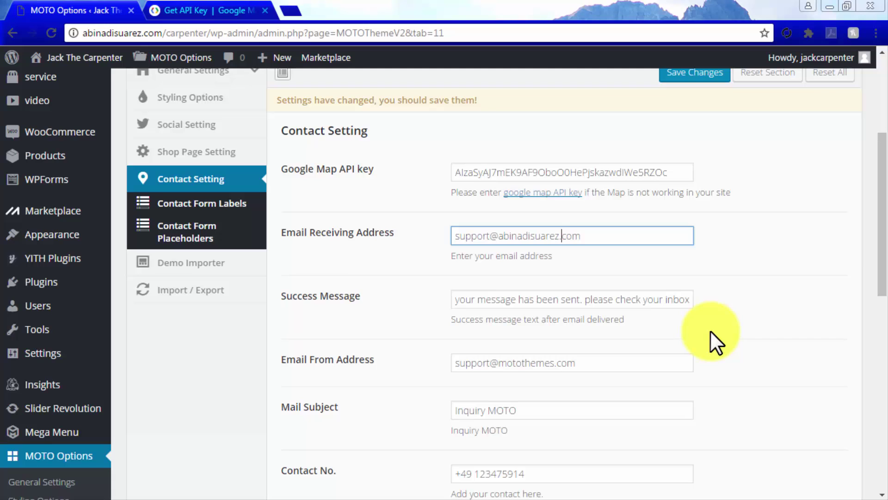
Shorten the success message to 'your message has been sent!' and set the from address's domain
drag(690, 300, 576, 299)
text(!)
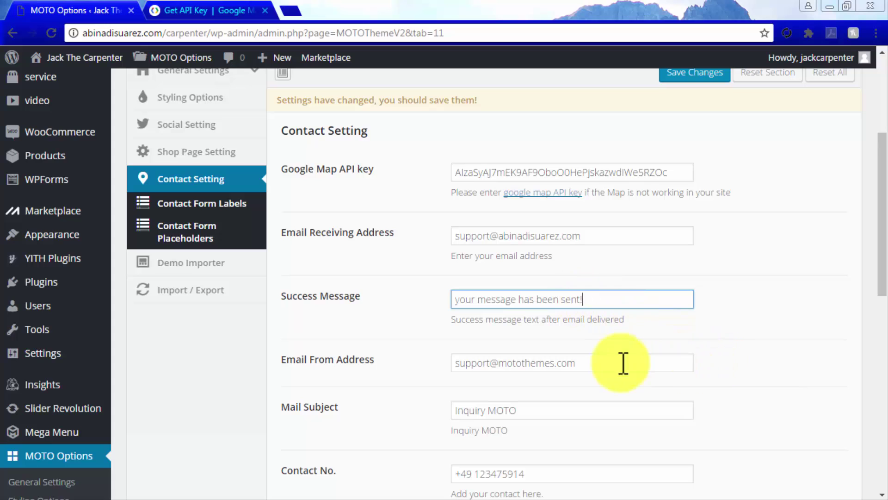
drag(498, 362, 555, 362)
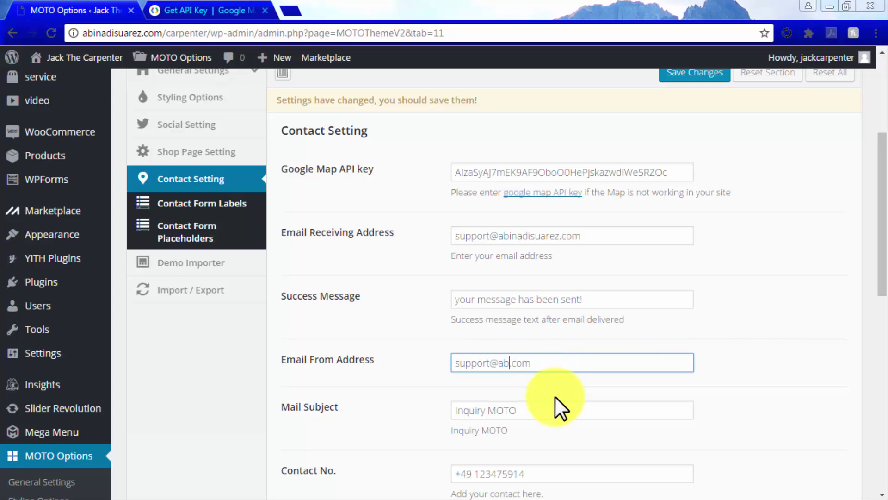
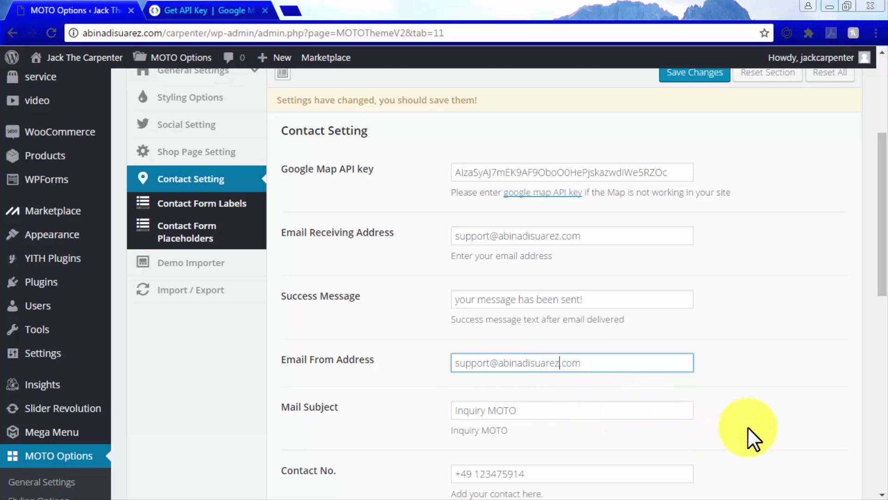
Change the Mail Subject to 'Support Inquiry'
scroll(749, 432, down, 2)
scroll(748, 427, down, 2)
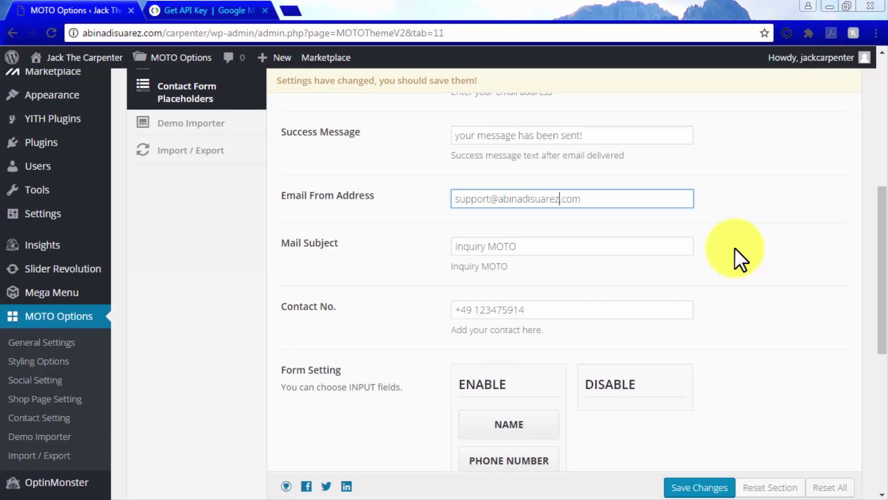
drag(579, 246, 494, 246)
key(BackSpace)
key(Home)
text(Support)
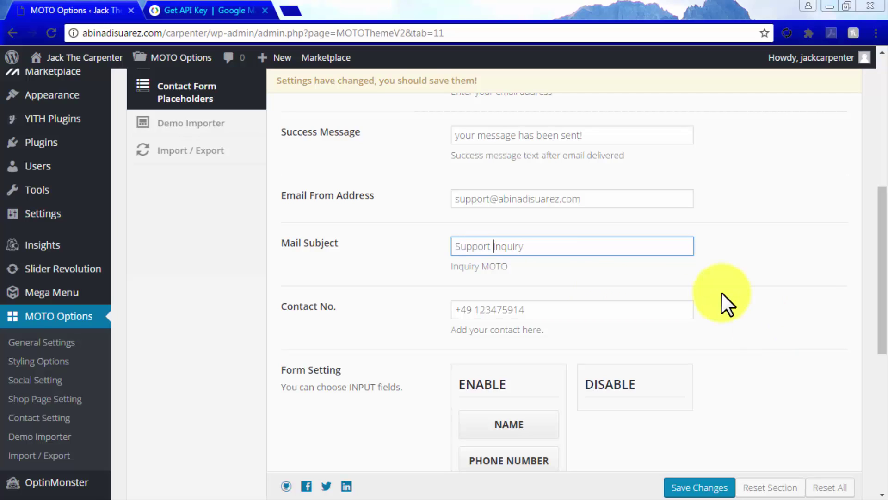
Replace the Contact No. with the new phone number
click(658, 309)
drag(588, 308, 482, 308)
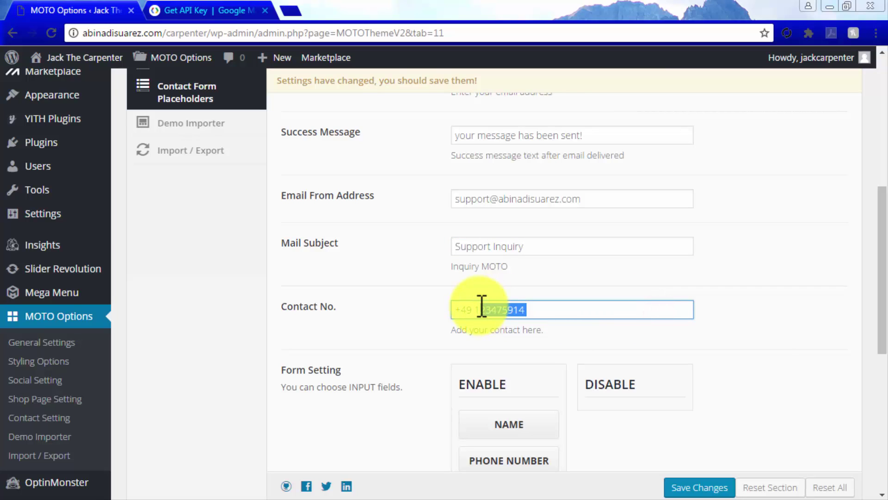
text(45578699)
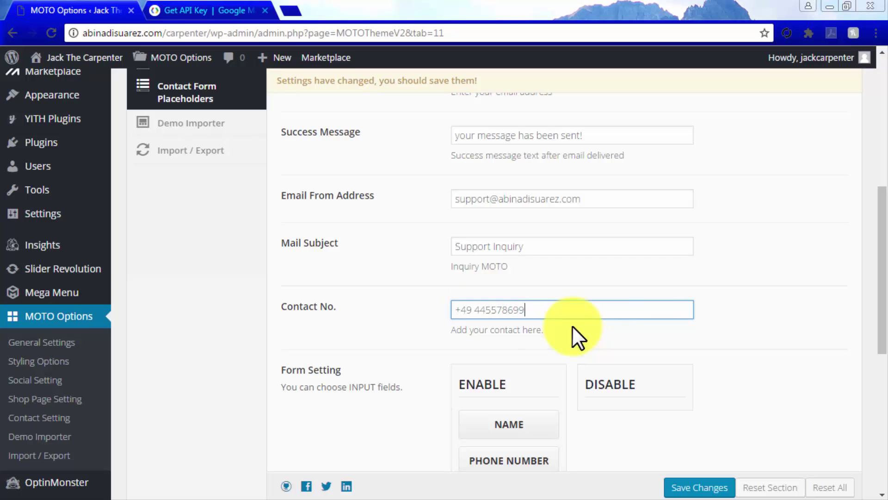
Arrange the ENABLE list with Name first and Email second, alongside Subject and Phone Number
scroll(780, 332, down, 5)
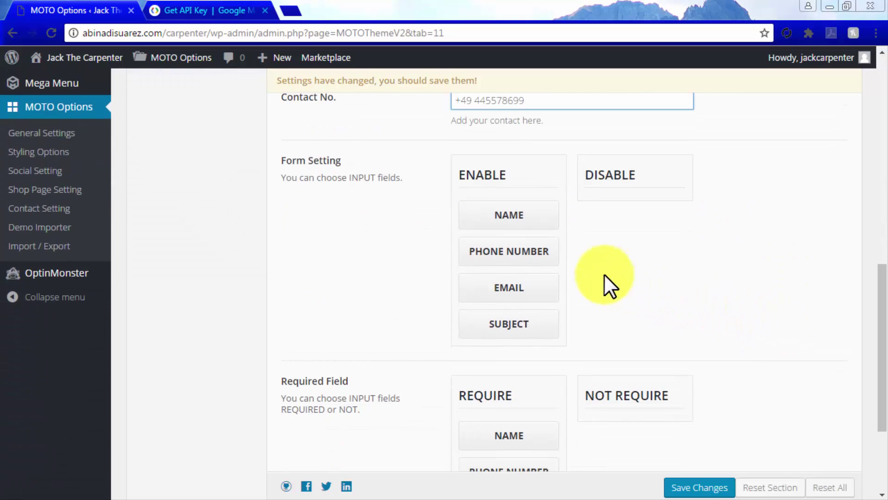
drag(519, 253, 623, 188)
drag(529, 283, 517, 228)
drag(626, 217, 514, 226)
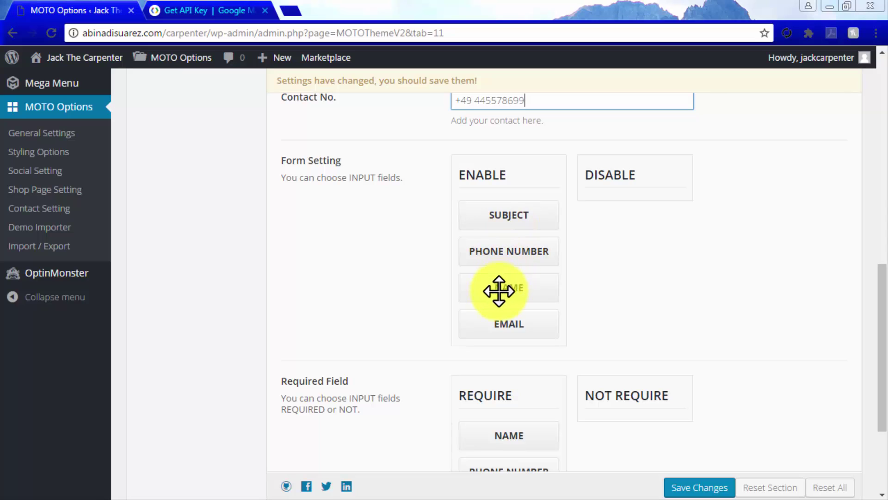
drag(506, 299, 511, 208)
drag(501, 321, 501, 252)
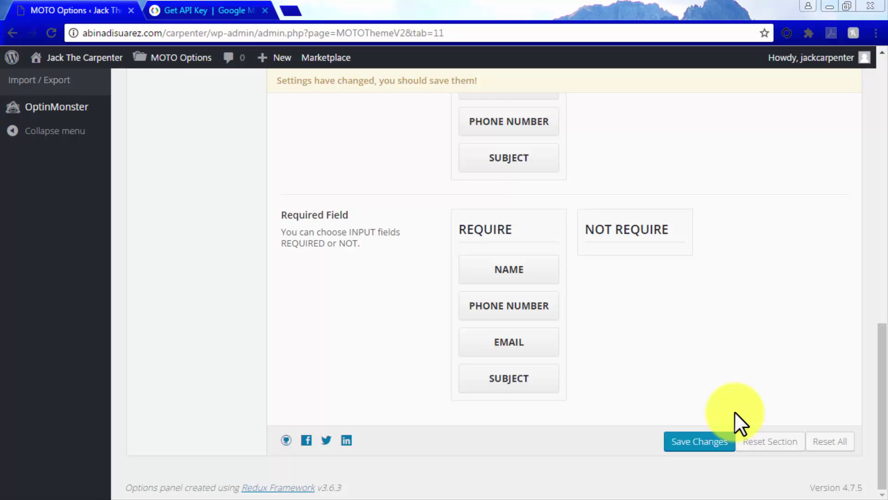
Move Phone Number to NOT REQUIRE and save the contact settings
drag(528, 310, 641, 289)
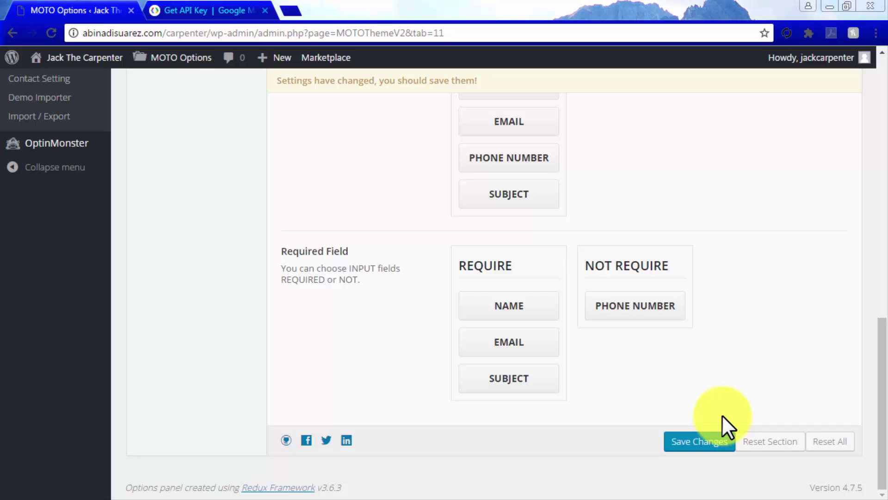
click(698, 444)
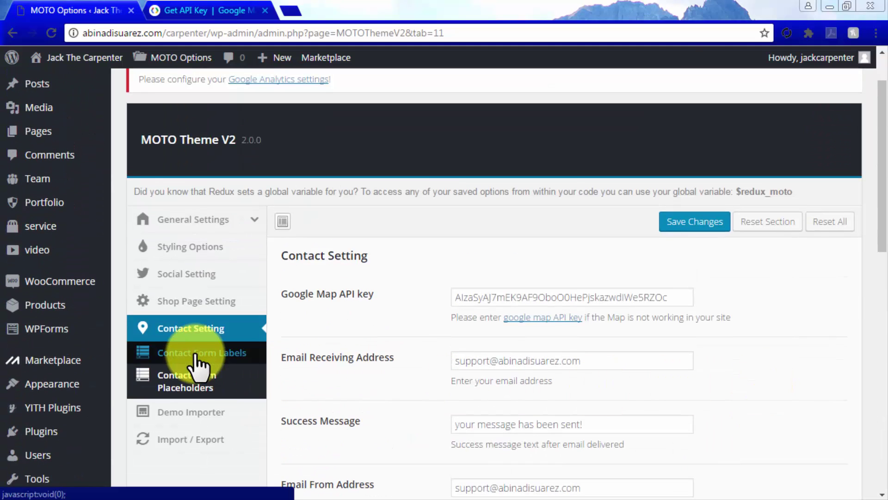
In Contact Form Labels, set the Name label to 'Name' and Email label to 'Email Address'
click(197, 355)
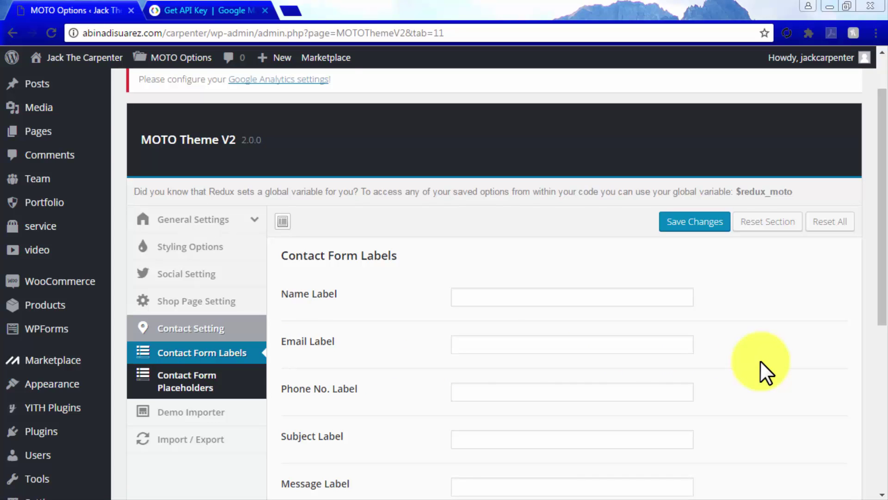
click(658, 300)
text(Name)
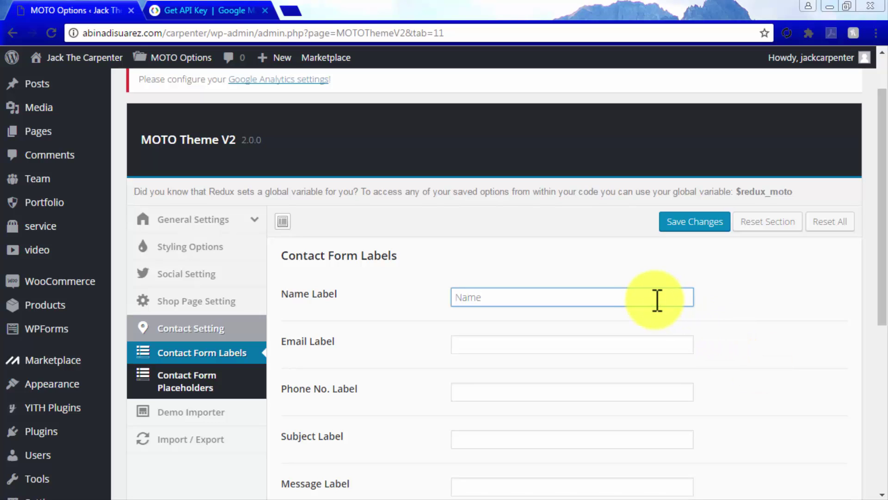
click(628, 345)
text(Email Address)
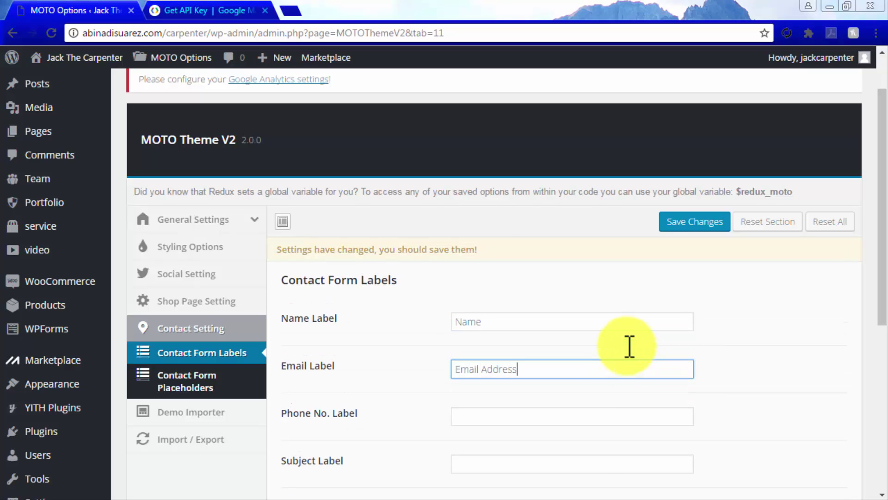
Label the phone, subject and message fields 'Your Phone Number', 'Subject', 'Your Message', then save
scroll(629, 352, down, 1)
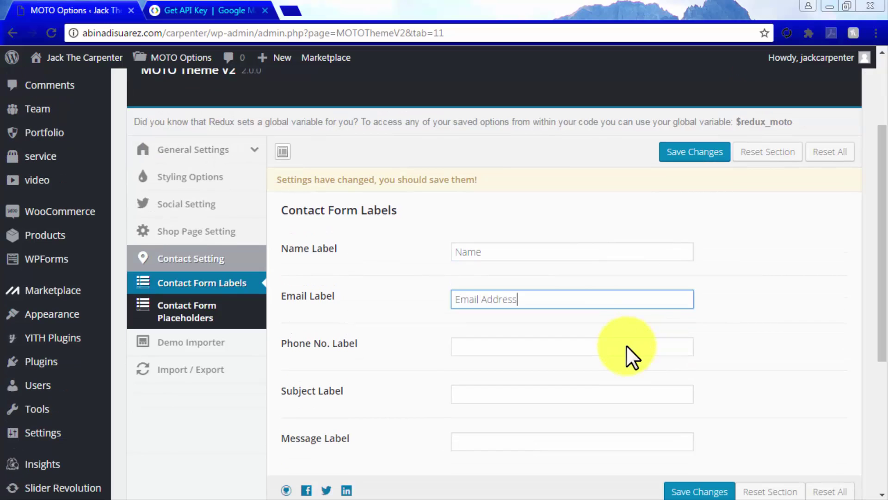
click(627, 346)
text(Your Phone Number)
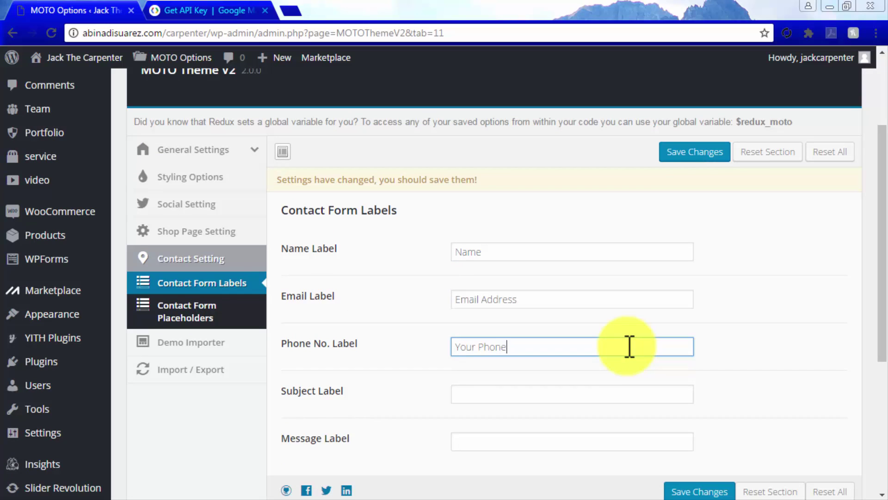
click(585, 392)
text(Subject)
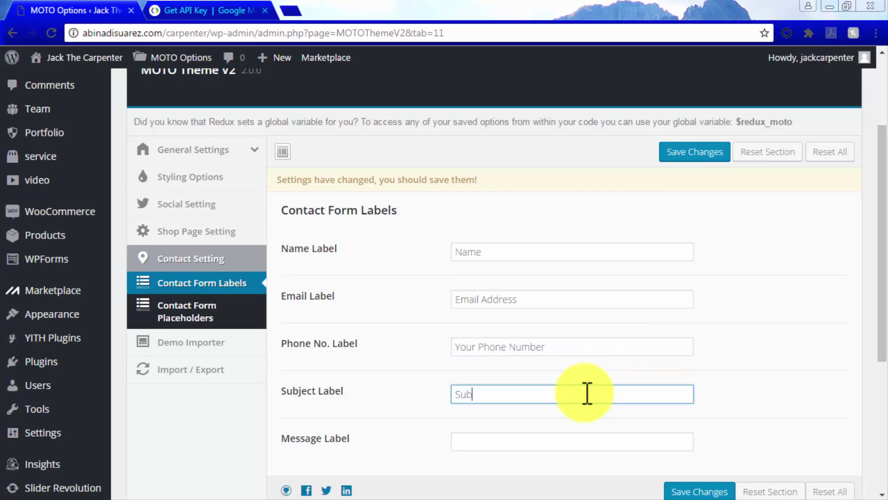
click(555, 440)
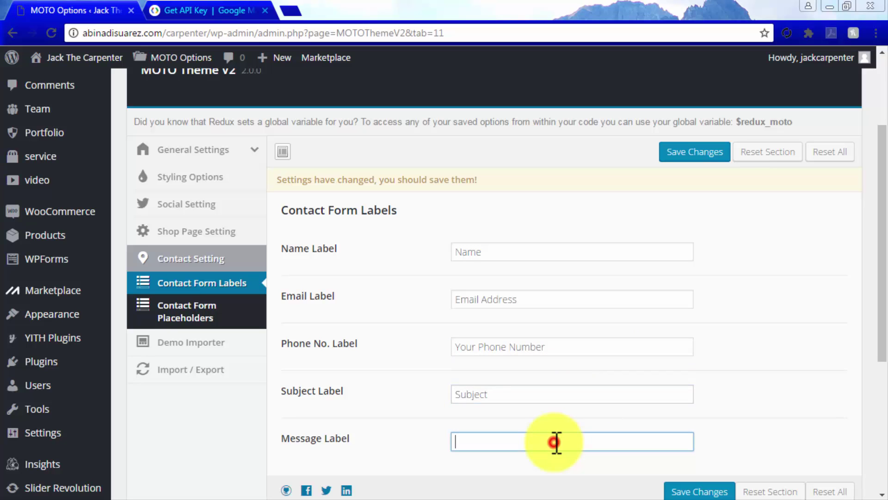
text(Your Message)
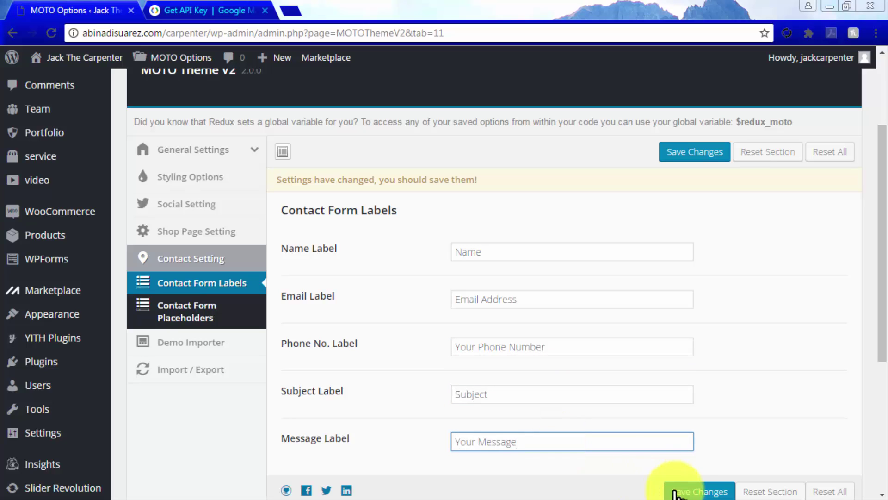
click(689, 493)
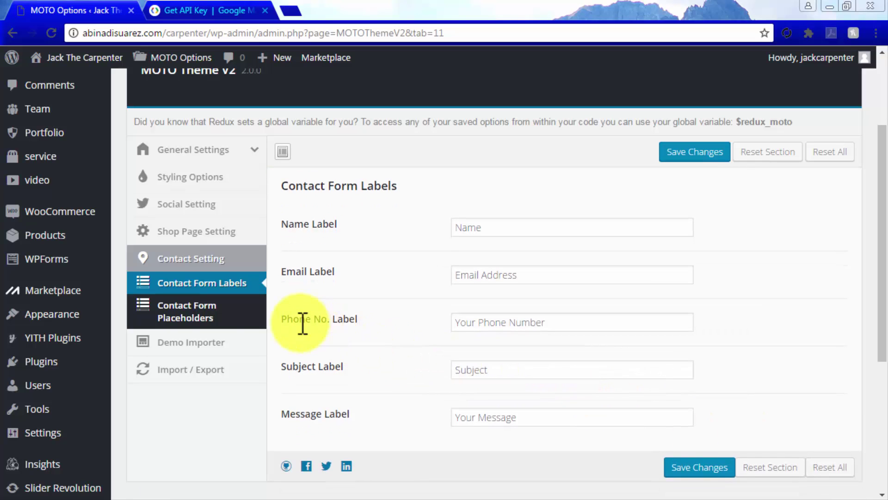
Set the name and email placeholders to 'Enter Your Name' and 'Enter Your Email Address'
click(212, 315)
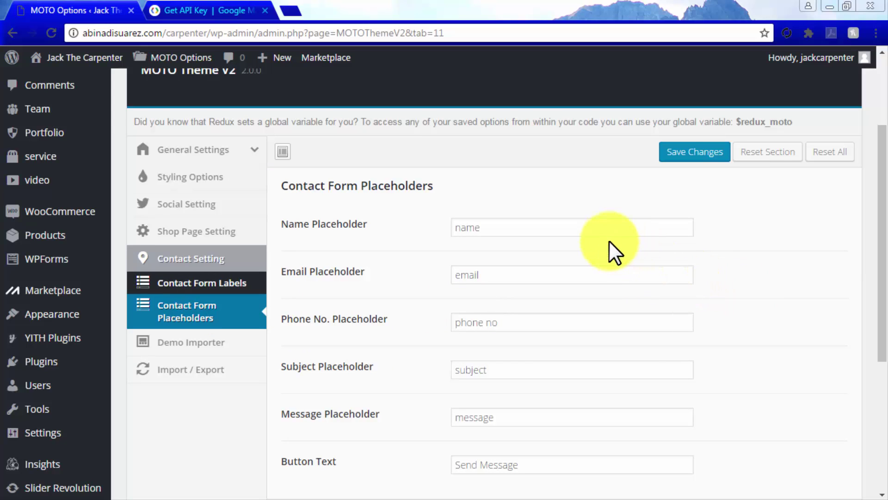
click(596, 230)
double_click(458, 226)
text(Enter Your Name)
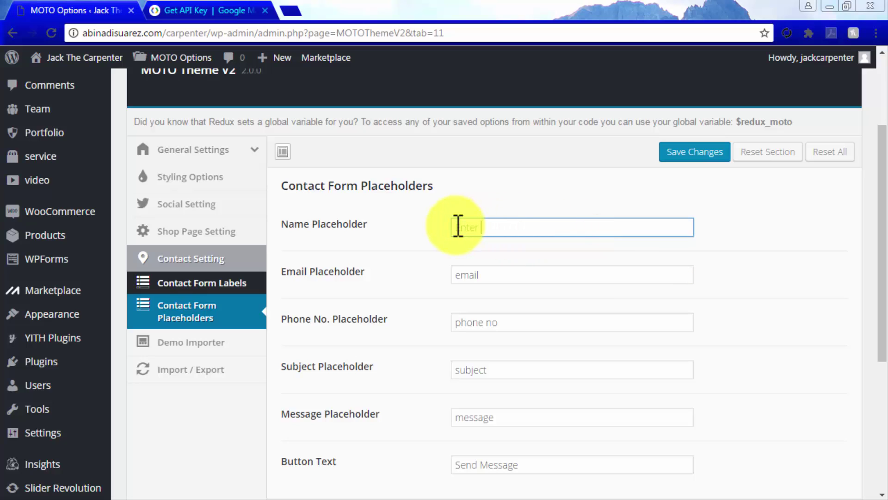
double_click(471, 274)
text(Enter Your )
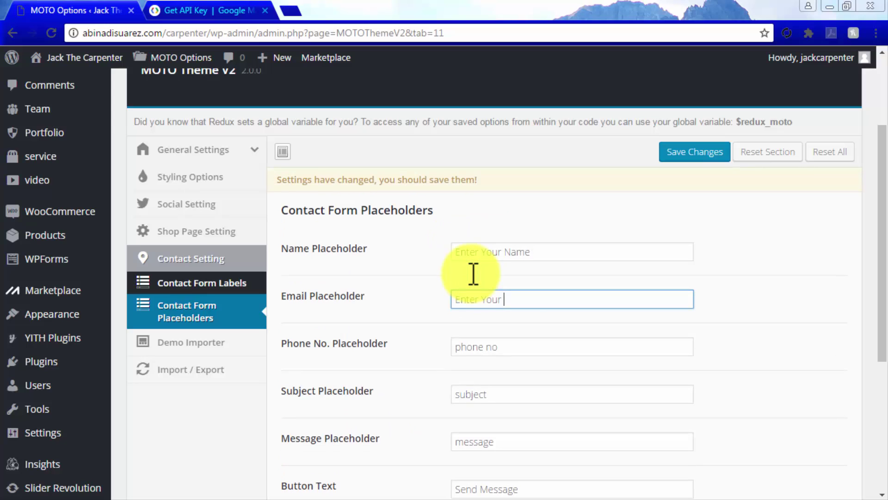
text(Email Address)
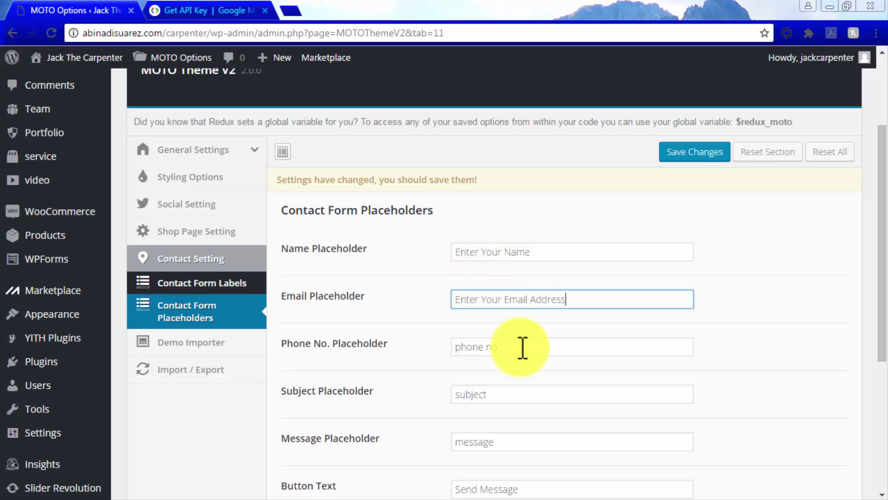
Set phone, subject and message placeholders to 'Enter Your Phone Number', 'Your Subject Line Here', 'Your Message Here'
drag(520, 347, 458, 347)
text(Ente)
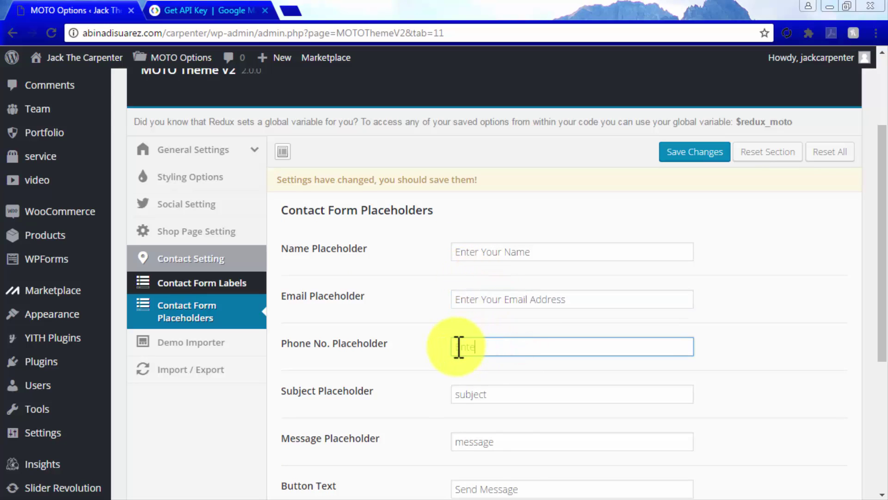
text(r Your Phone Number)
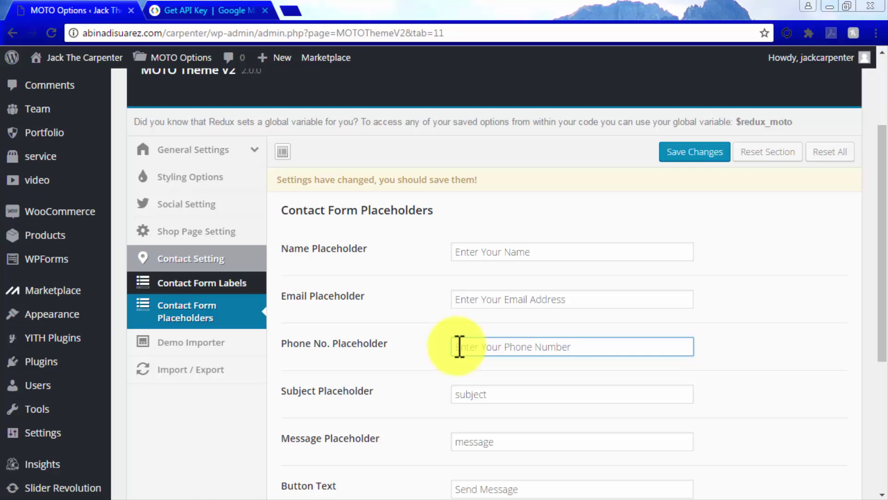
drag(489, 393, 455, 394)
text(Your )
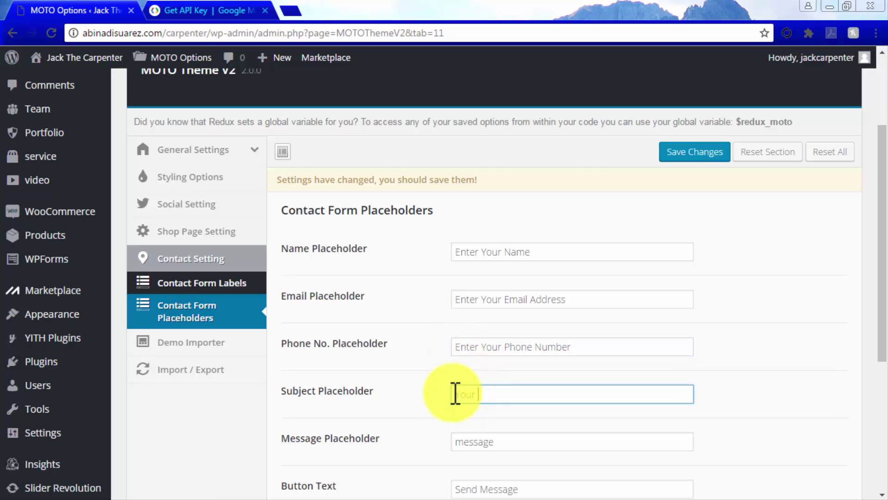
text(Subject Line Here)
drag(498, 441, 459, 442)
text(Your Message Here)
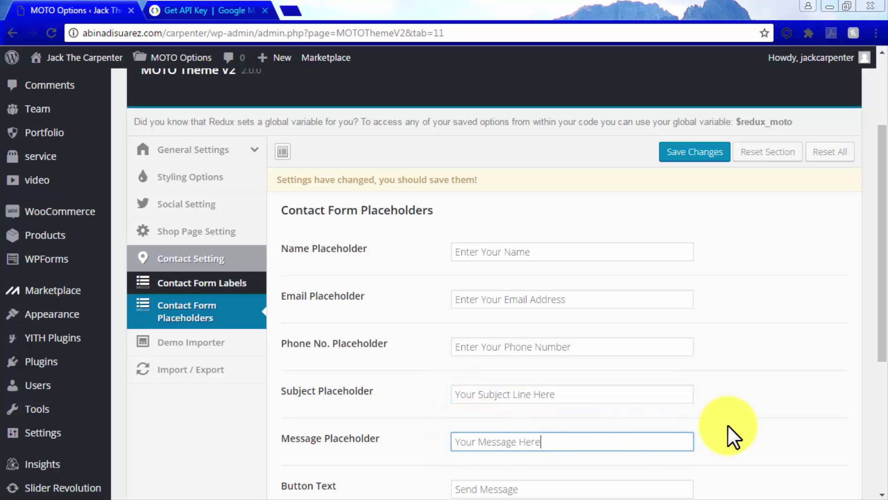
Change the Button Text to 'Send!' and save the placeholder settings
scroll(734, 437, down, 2)
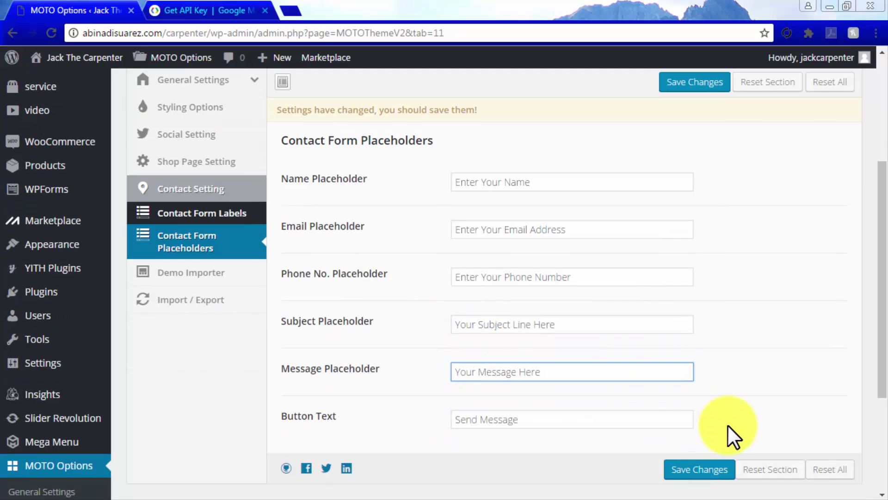
drag(664, 419, 484, 426)
key(BackSpace)
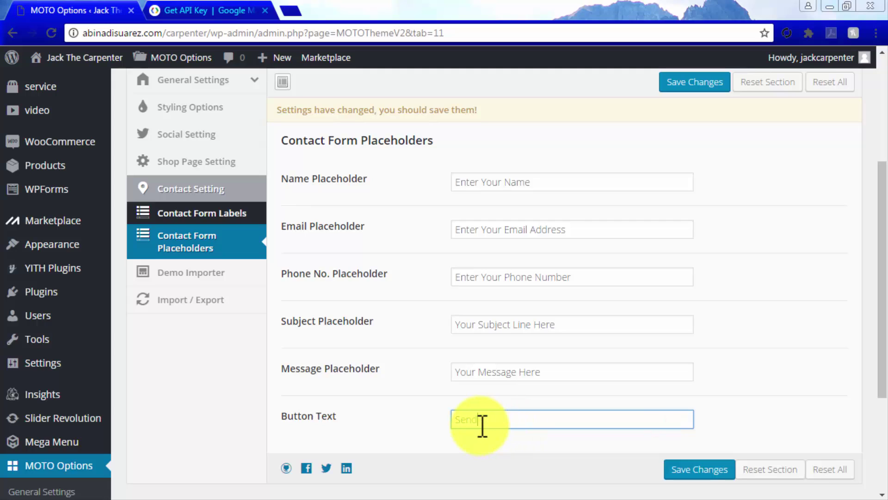
text(!)
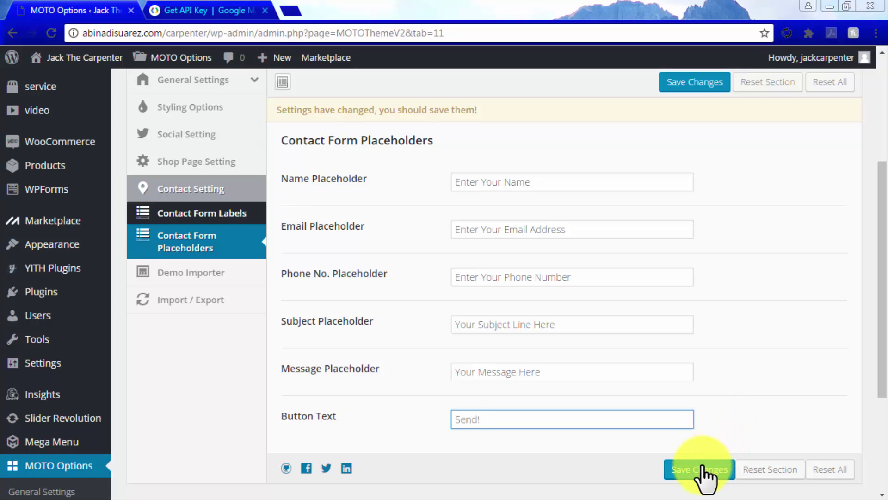
click(703, 467)
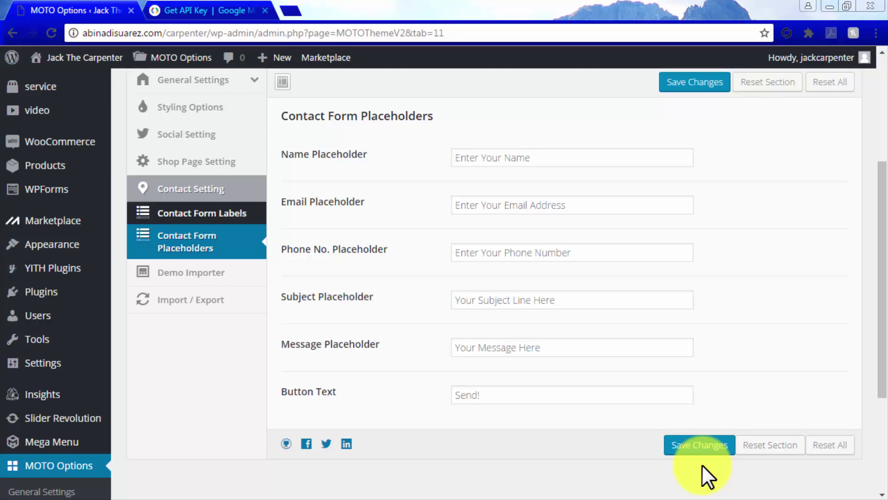
Show the Visit Site / Visit Store menu under the site name in the admin bar
mouse_move(92, 65)
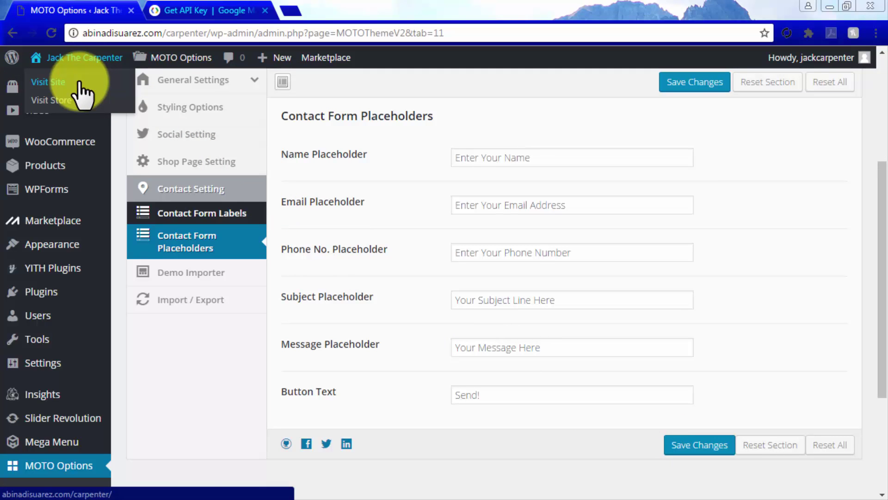
Visit the live site and view the customized form on its CONTACT page
click(79, 83)
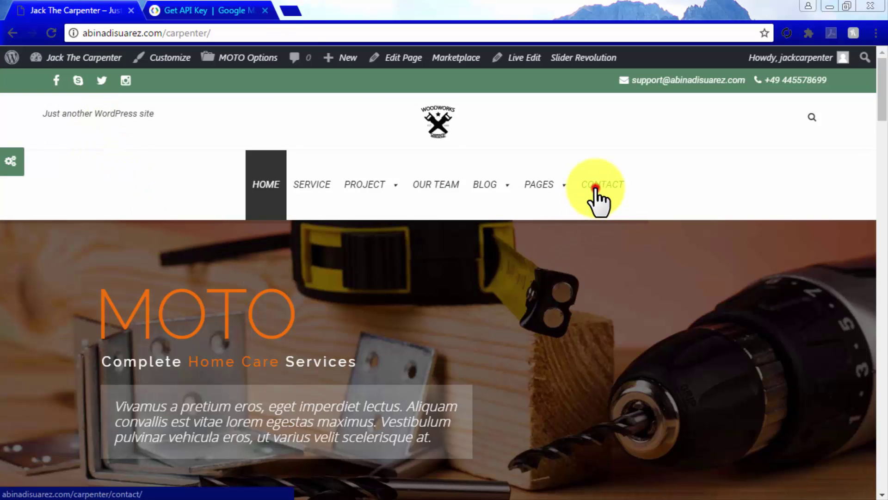
click(596, 190)
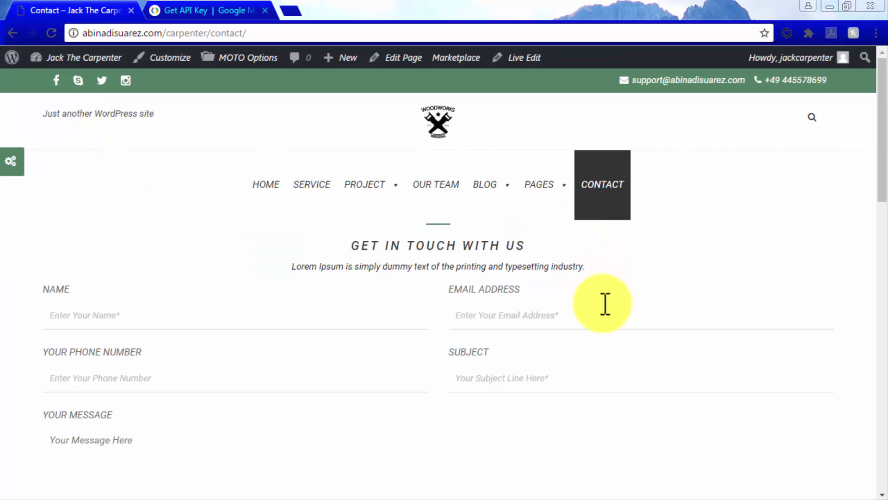
scroll(604, 305, down, 2)
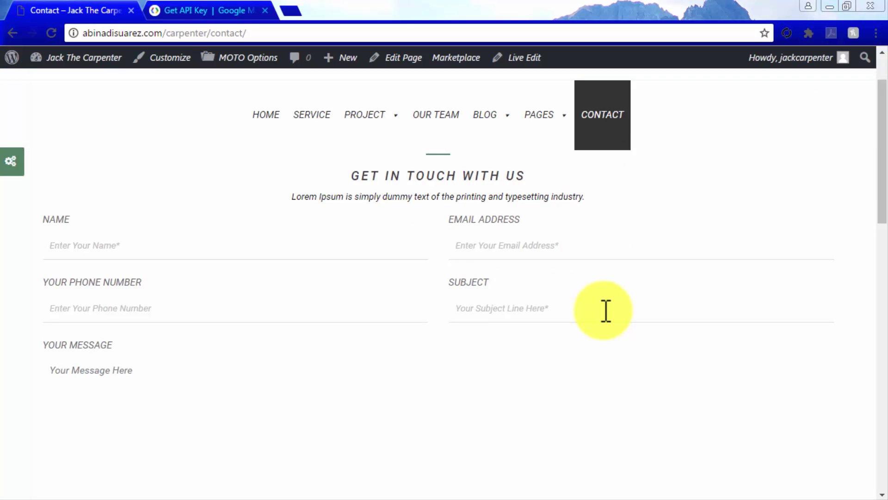